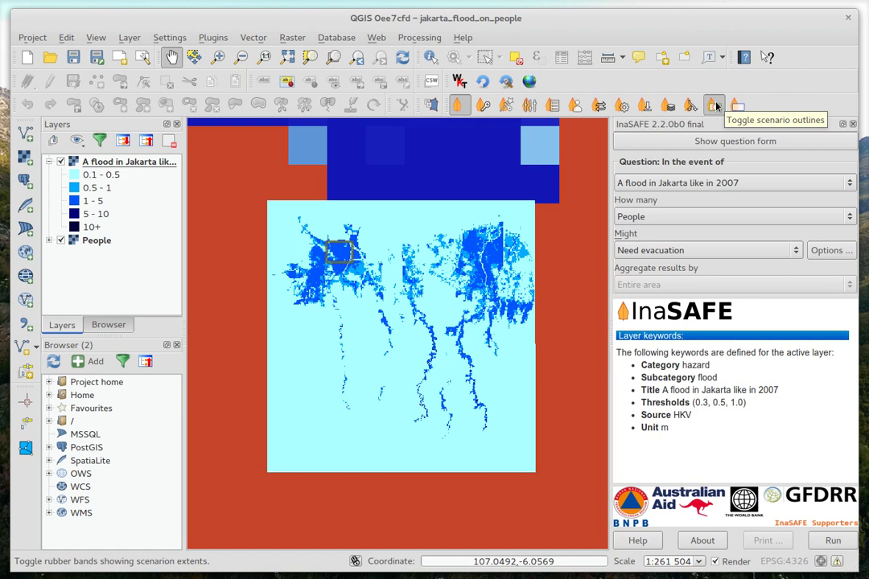
Draw a first InaSAFE analysis area over the north-western flood zone and confirm it
left_click(715, 105)
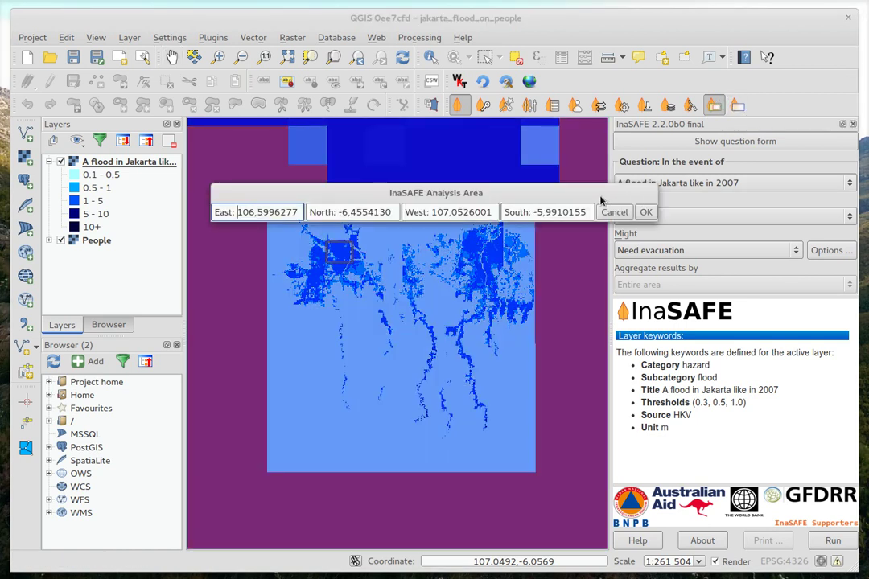
left_click_drag(599, 200, 570, 489)
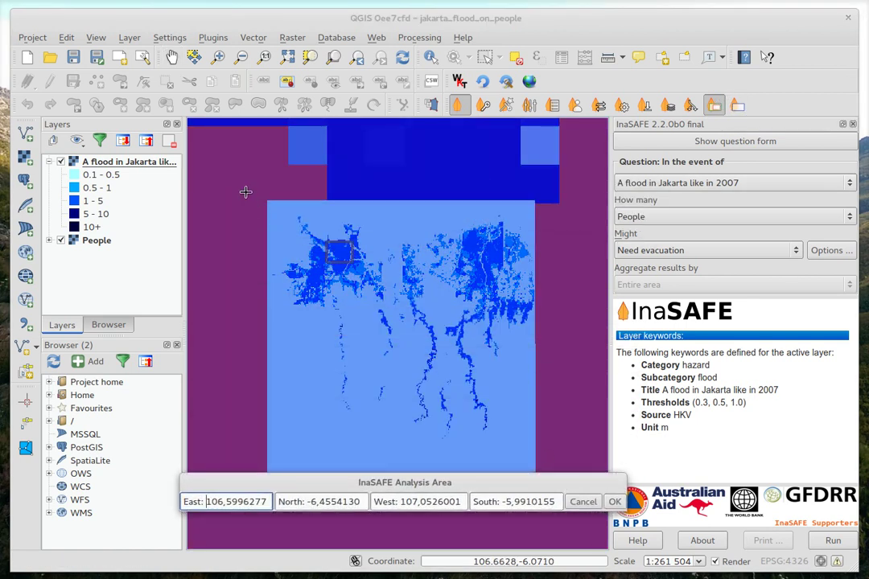
left_click_drag(245, 189, 388, 331)
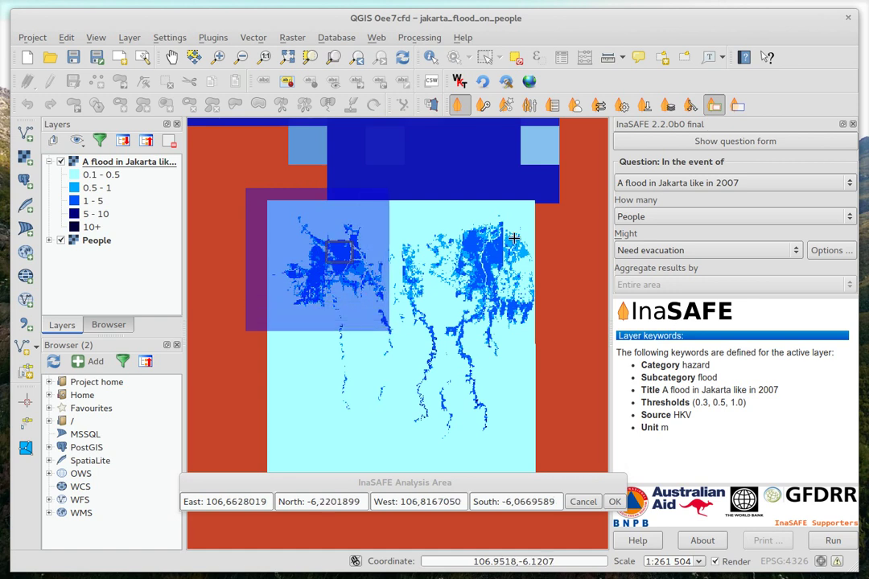
left_click(616, 502)
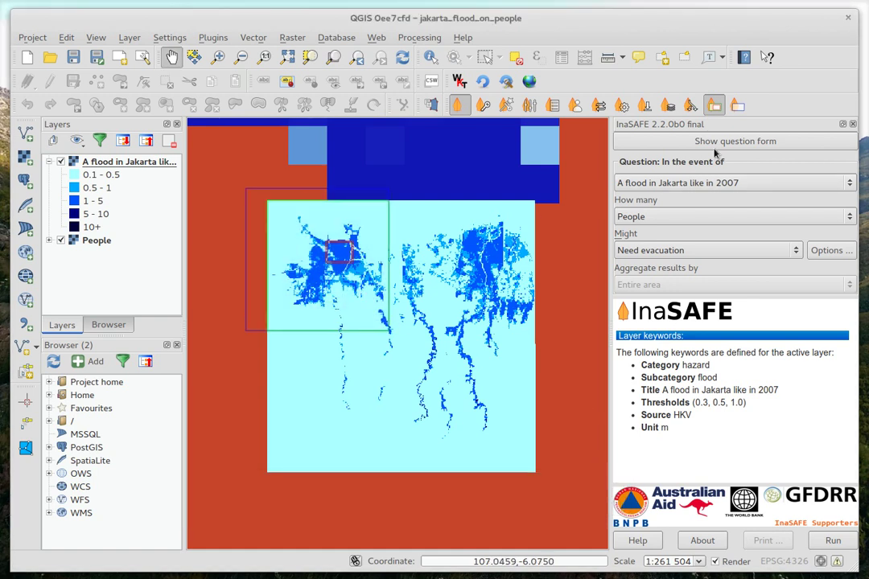
Redefine the area across the map centre, edit the South and North coordinates, then redraw it smaller
left_click(714, 105)
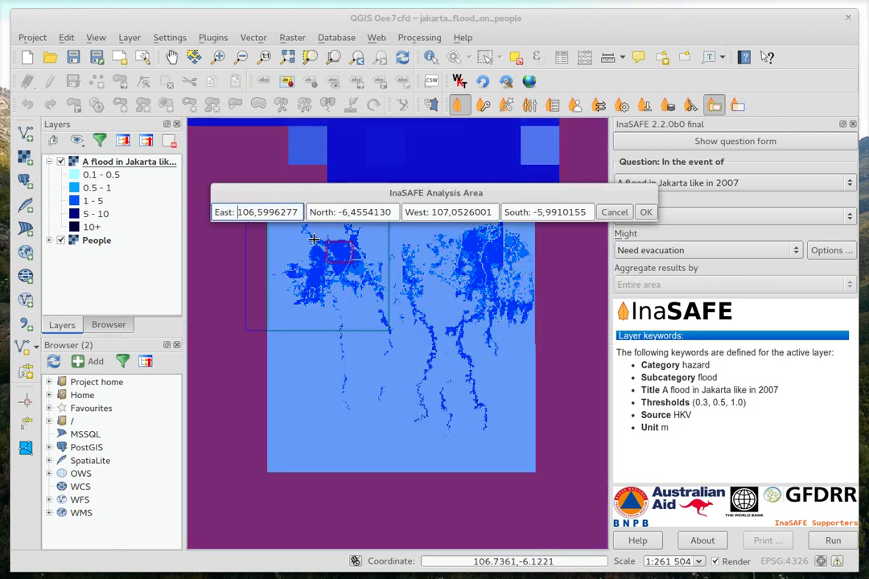
left_click_drag(314, 240, 464, 375)
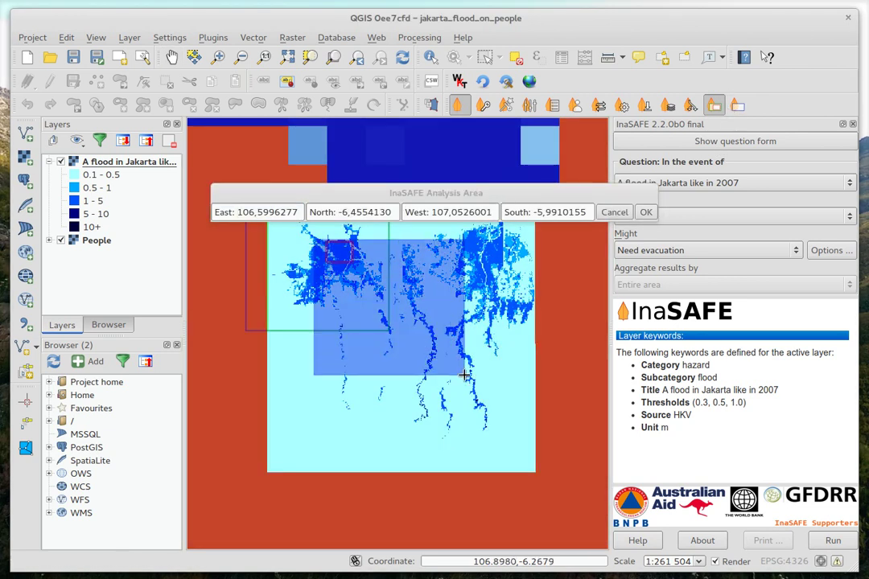
left_click(586, 210)
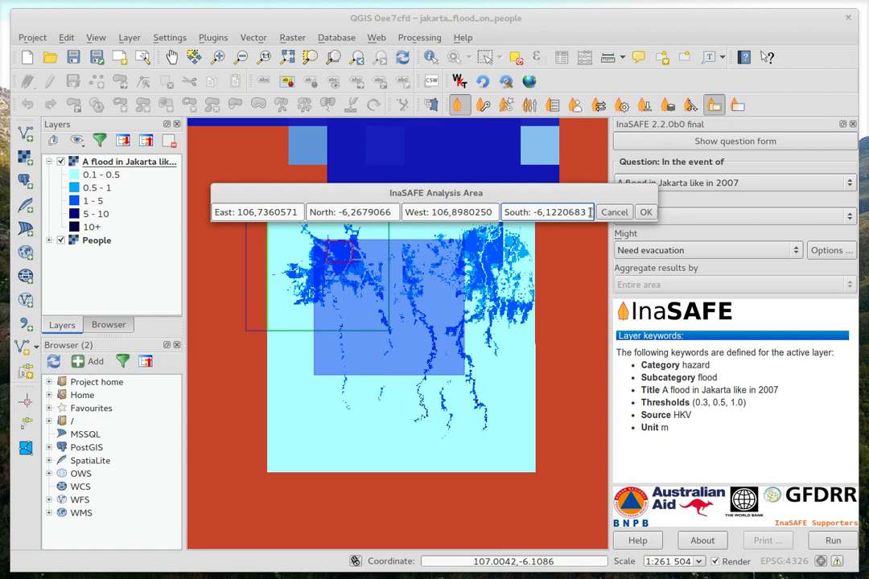
key("BackSpace")
key("BackSpace")
key("BackSpace")
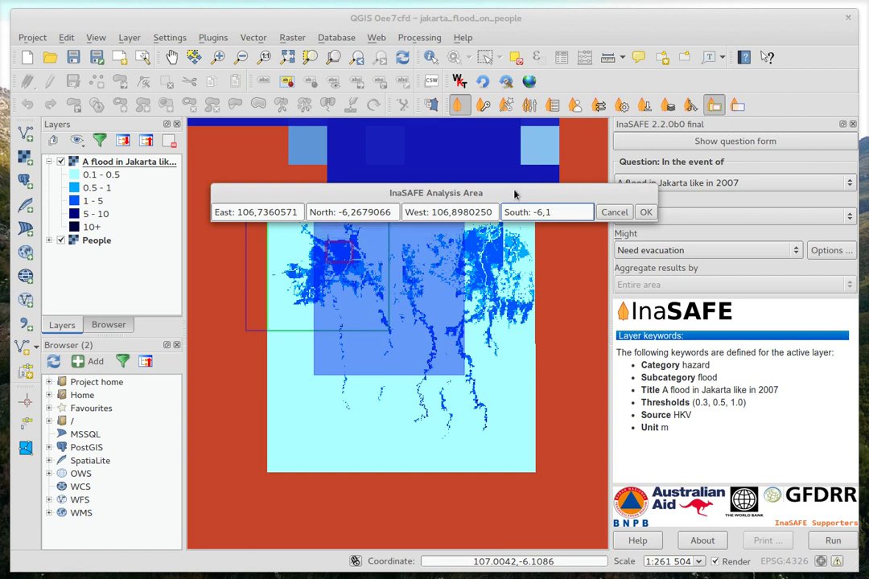
left_click_drag(511, 193, 476, 504)
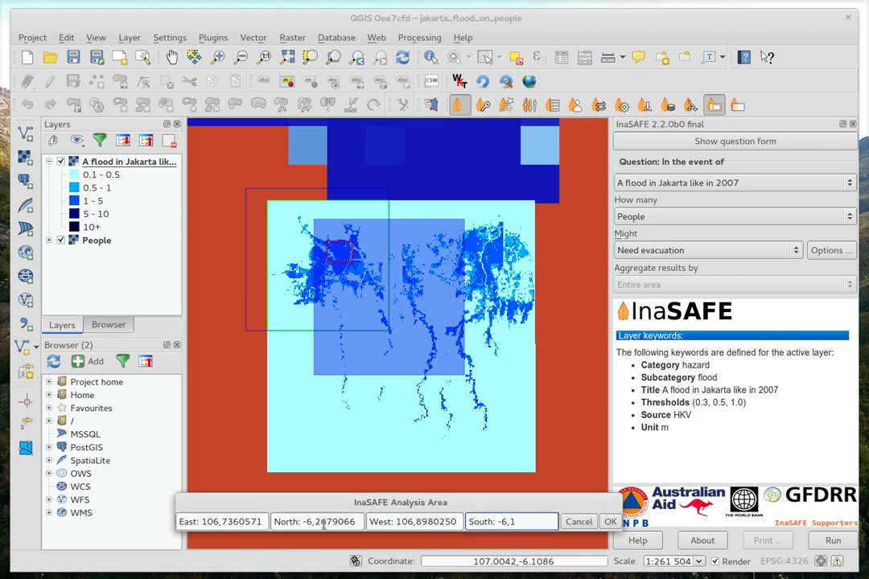
left_click_drag(315, 521, 366, 521)
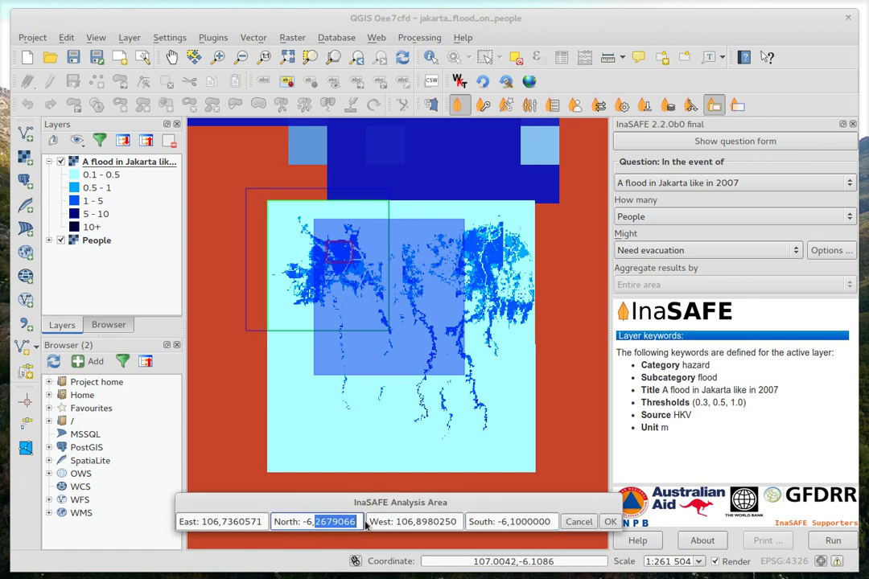
type("0")
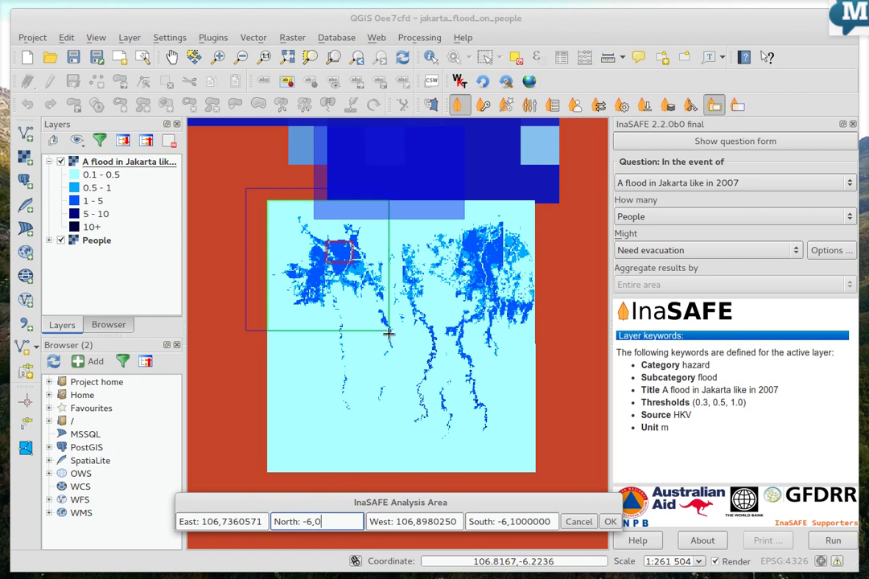
left_click_drag(394, 253, 465, 324)
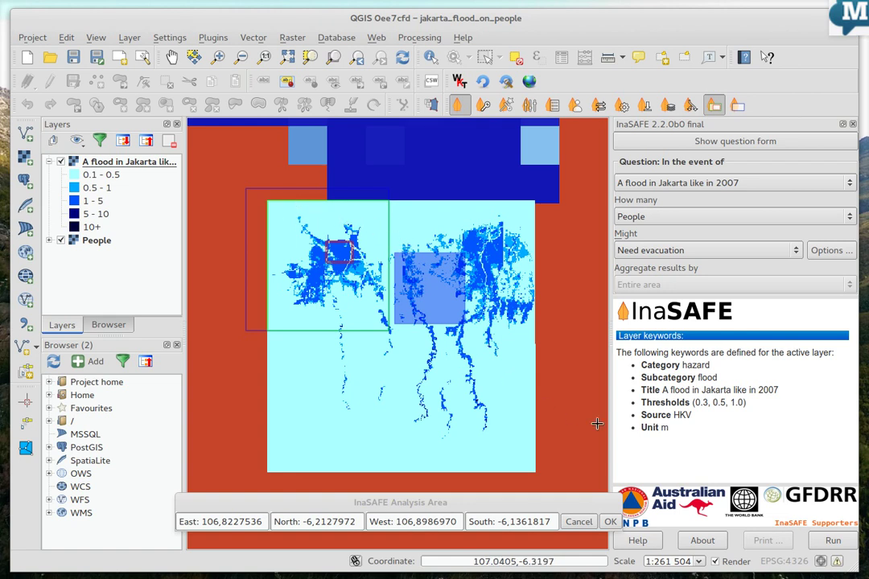
Confirm the small box, then replace it with a larger analysis area over the north-west
left_click(611, 522)
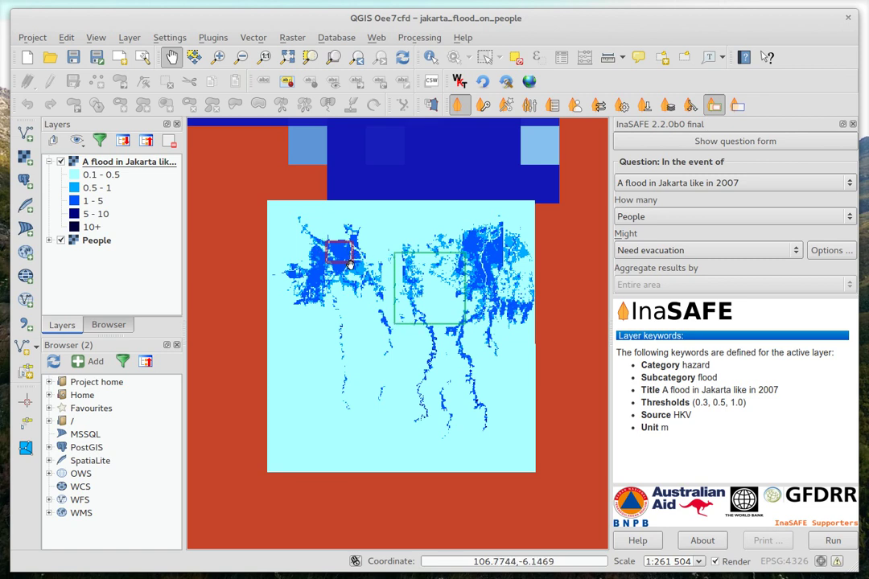
left_click(713, 105)
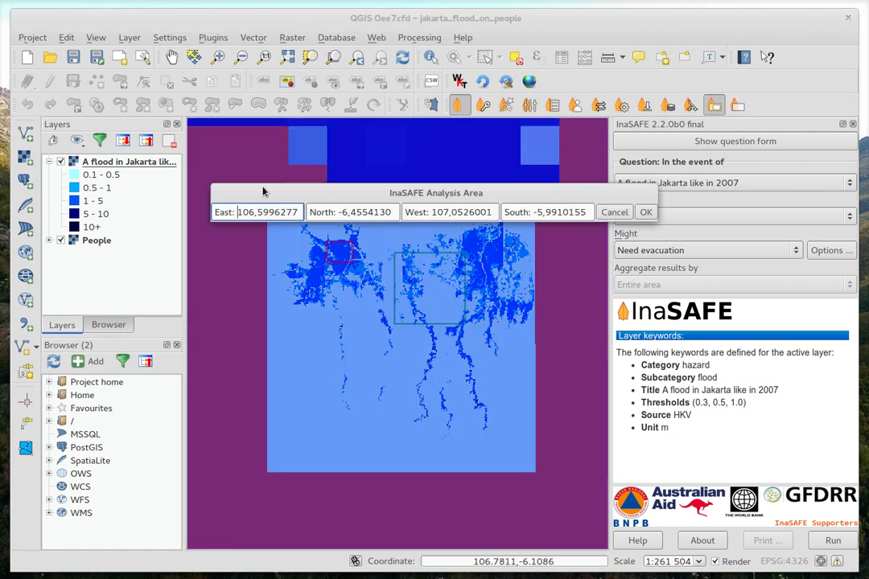
left_click_drag(211, 155, 444, 355)
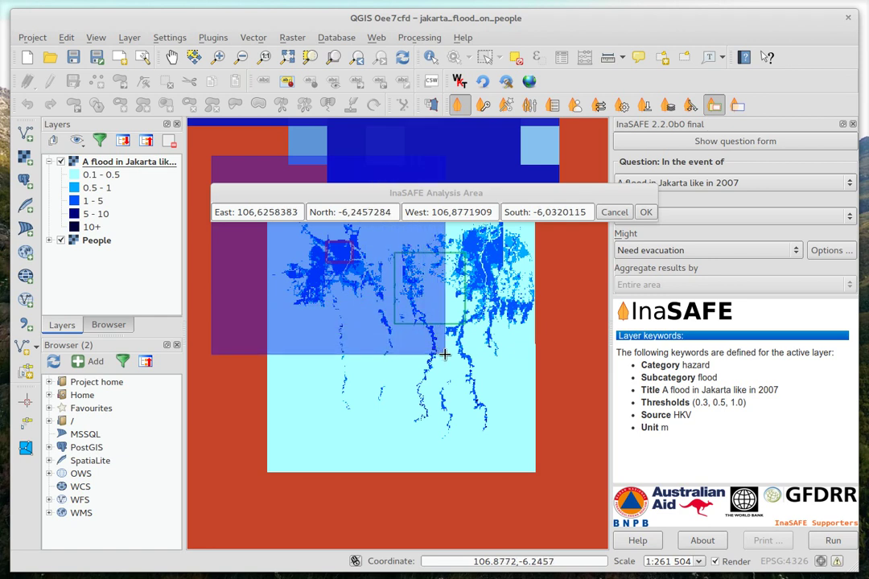
left_click(646, 213)
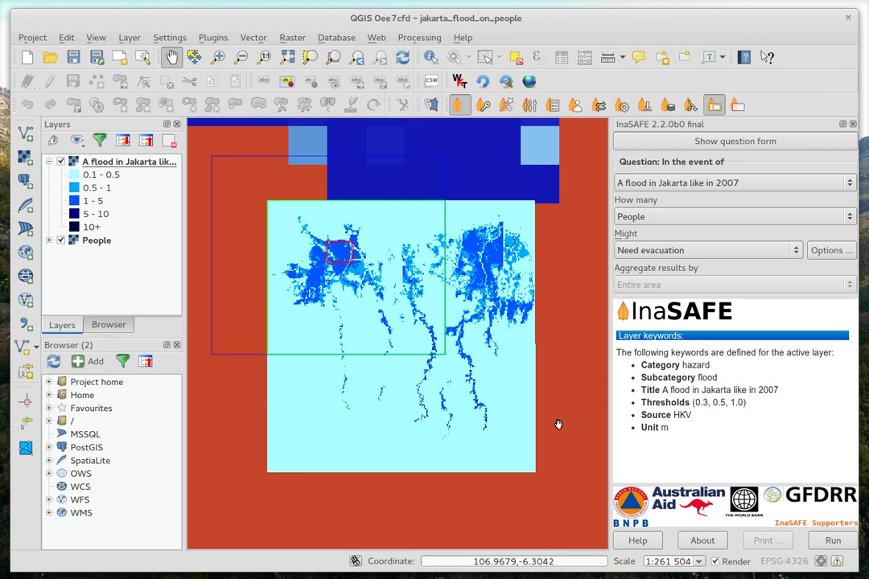
Run the flood-on-people analysis, which reports 473,000 people in 1.0 m of water
left_click(832, 541)
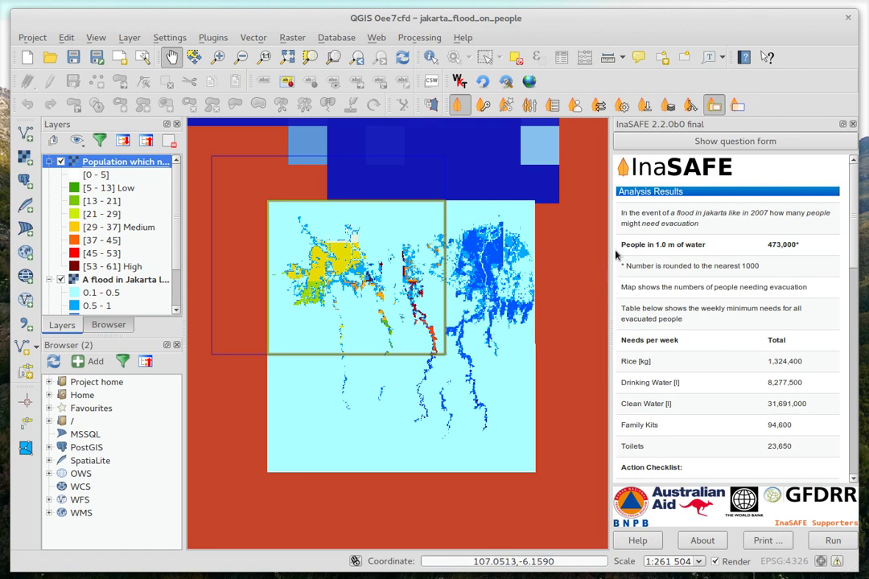
Replace the analysis area with a small box in the eastern flood zone
left_click(714, 103)
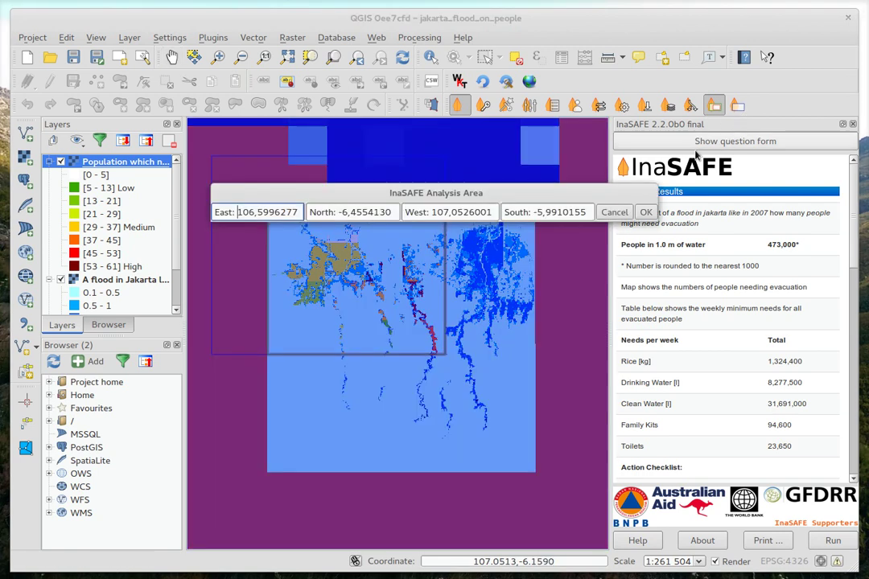
left_click(615, 212)
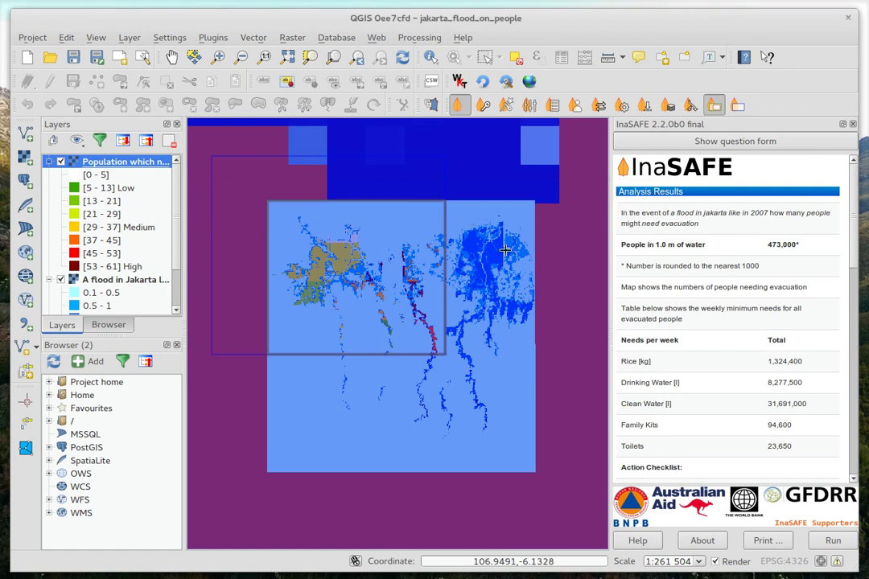
left_click(715, 105)
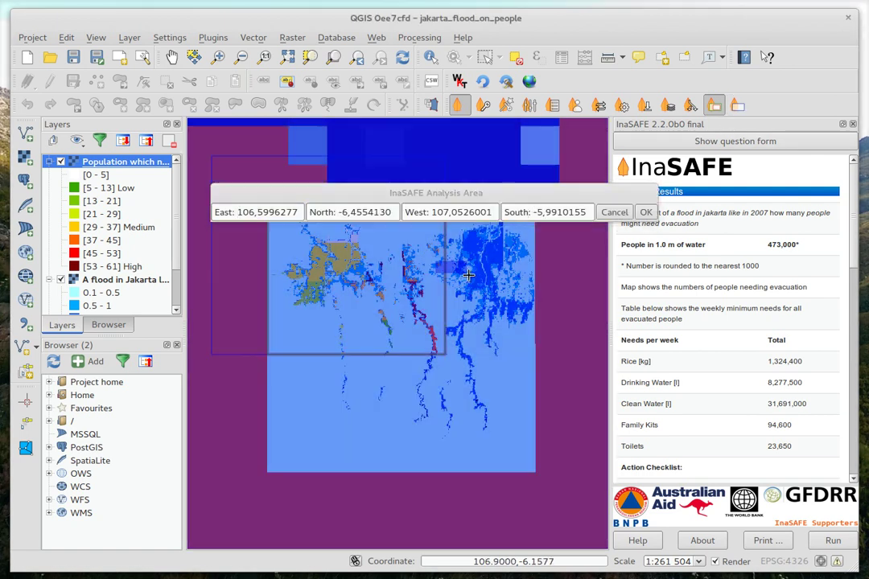
left_click_drag(437, 267, 486, 310)
left_click(645, 212)
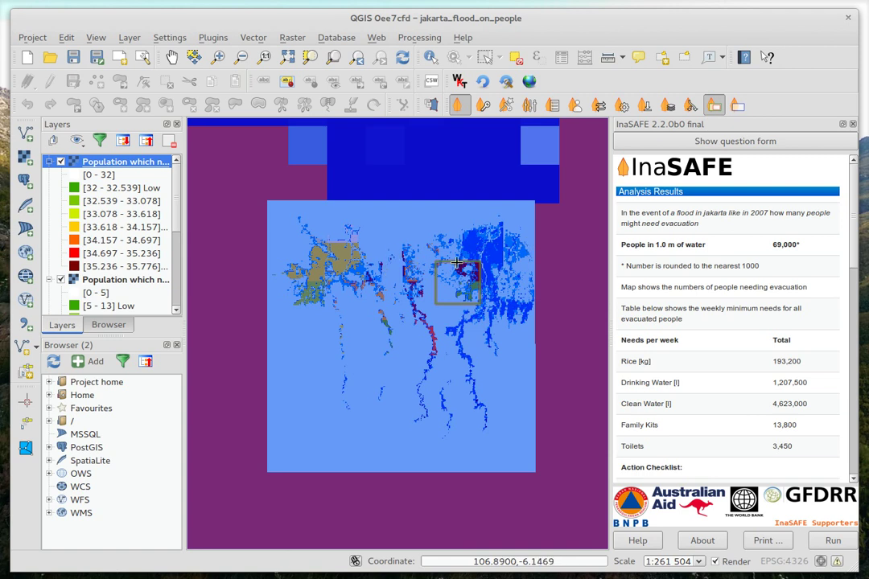
Zoom in and set a new analysis area slightly further north of the previous one
scroll(455, 254, "up", 1)
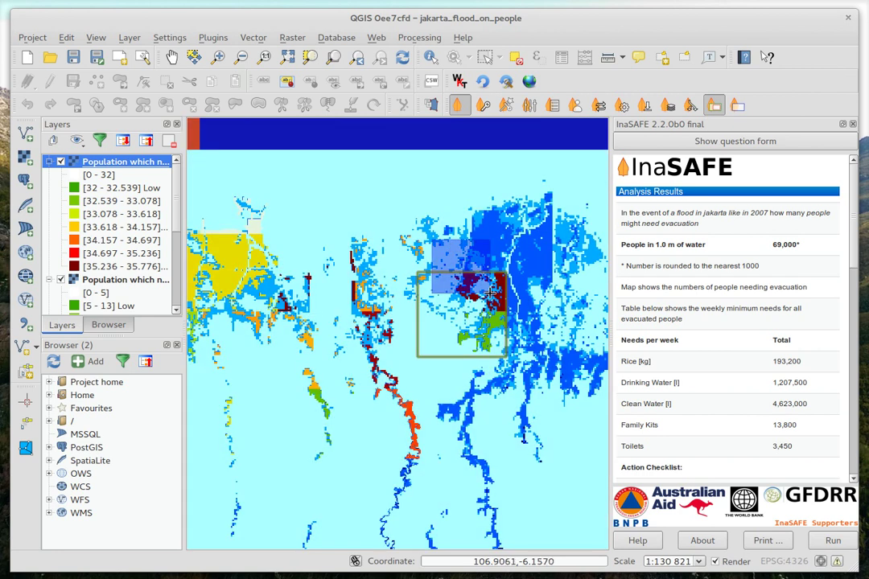
left_click(715, 105)
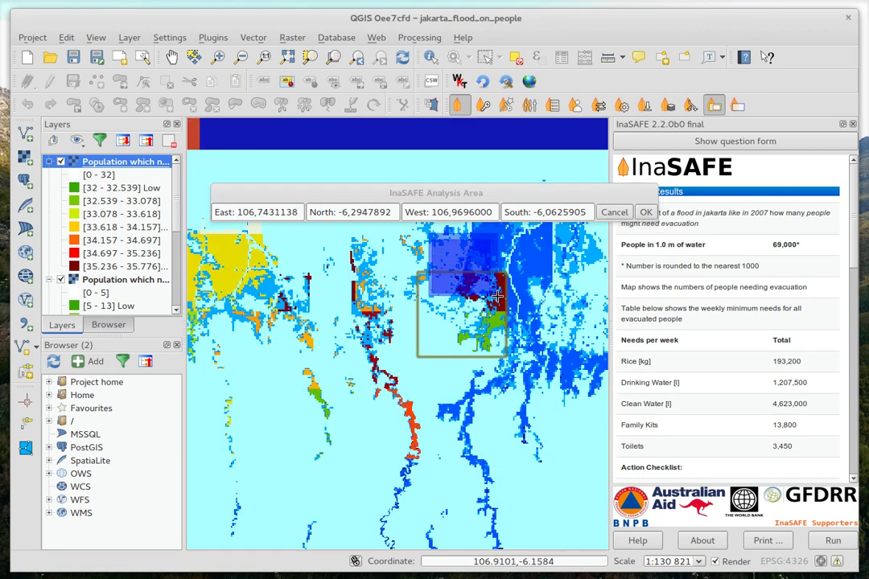
left_click(497, 296)
left_click(646, 213)
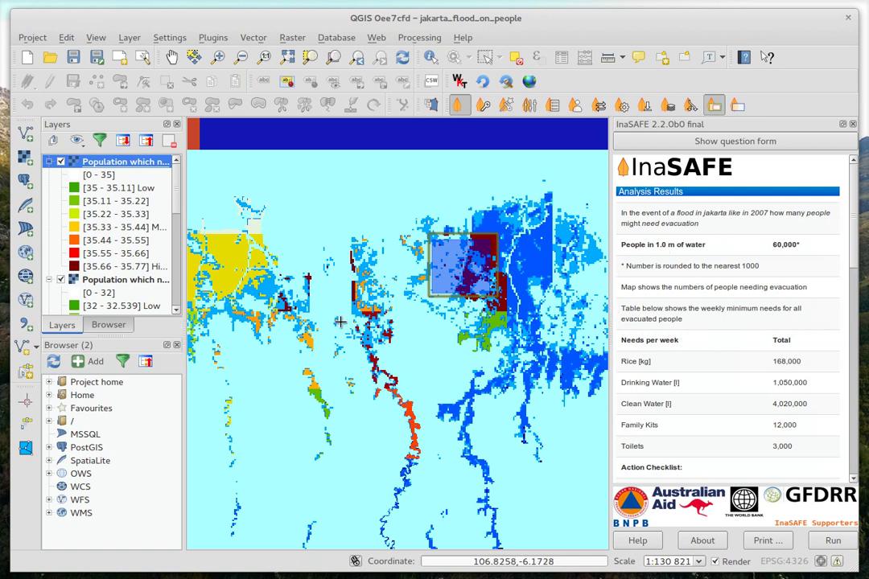
Draw an analysis box over the central flooded river channel, confirm it, and run InaSAFE
left_click_drag(340, 321, 408, 372)
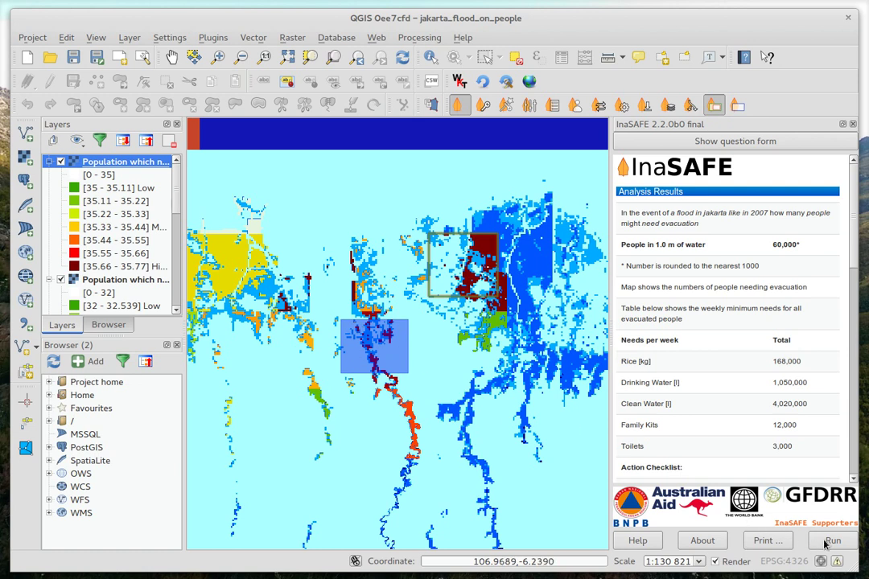
left_click(622, 103)
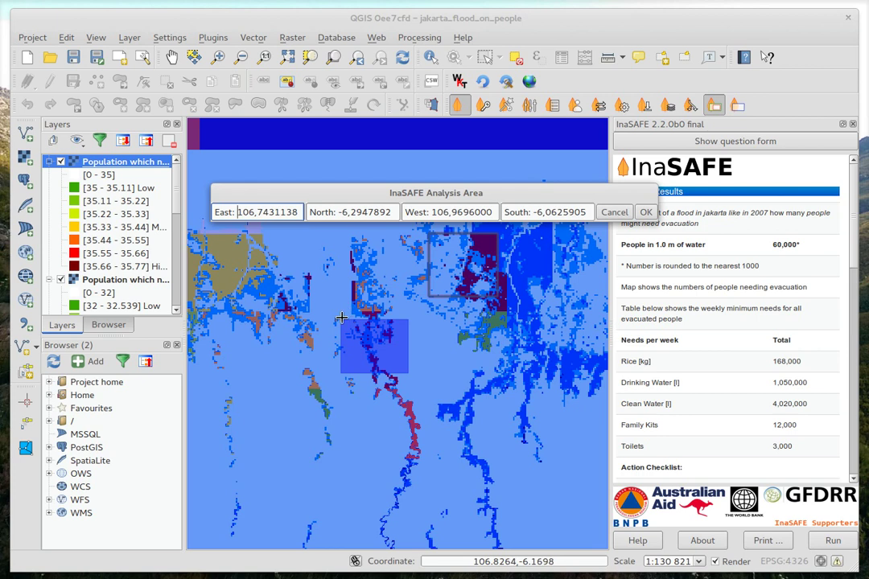
left_click_drag(341, 318, 408, 374)
left_click(646, 212)
left_click(833, 540)
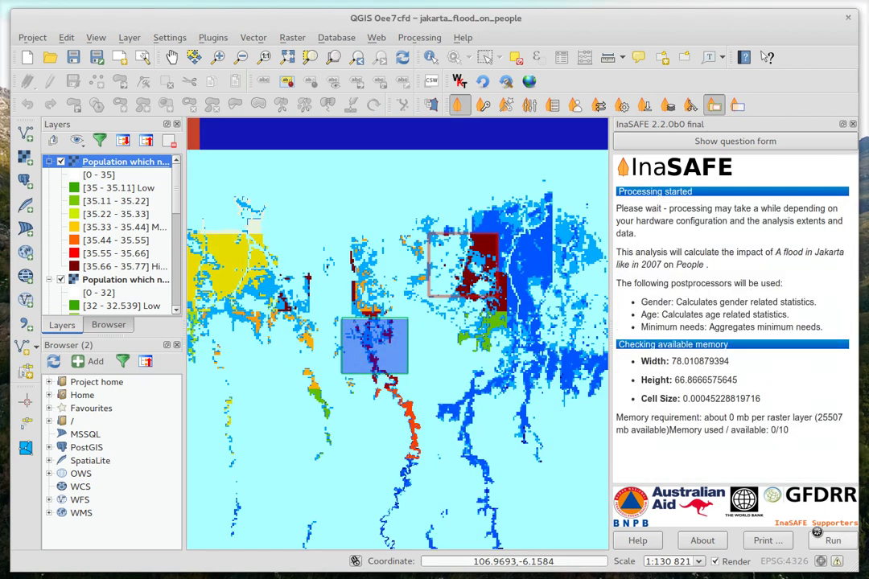